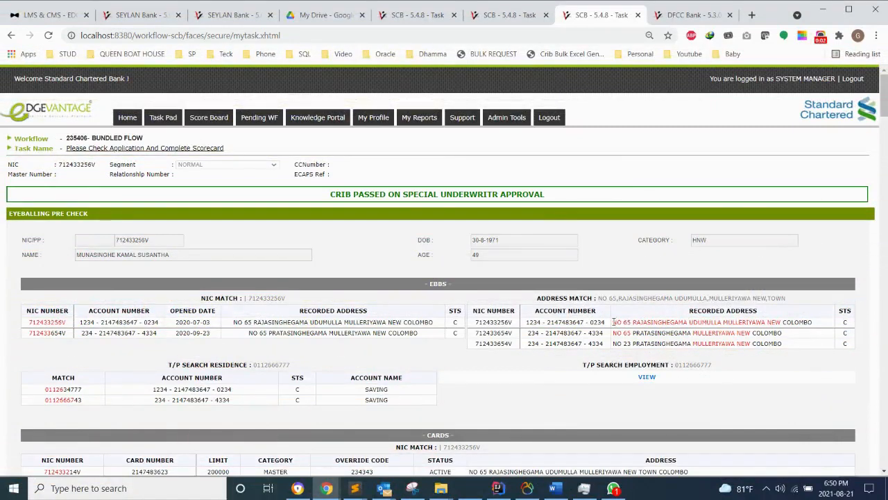
Compare the matching parts of the EBBS recorded addresses with the Address Match value, and check the first NIC match.
left_click_drag(613, 322, 778, 322)
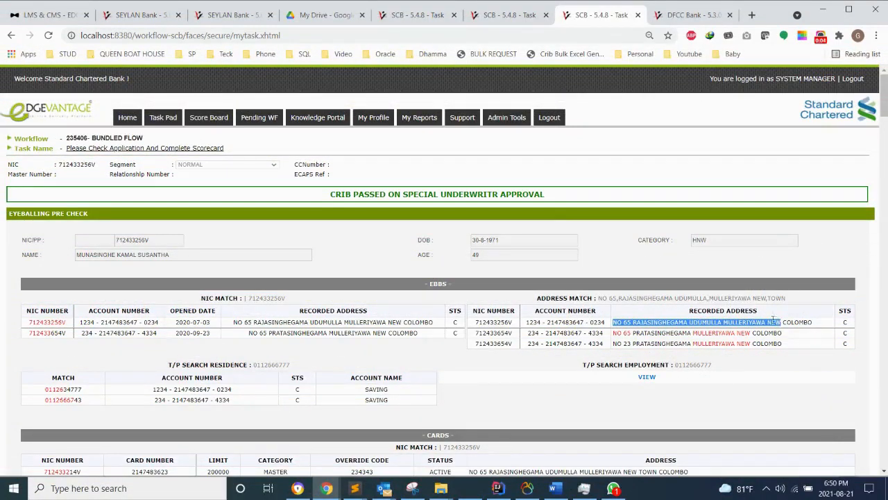
left_click_drag(600, 298, 764, 298)
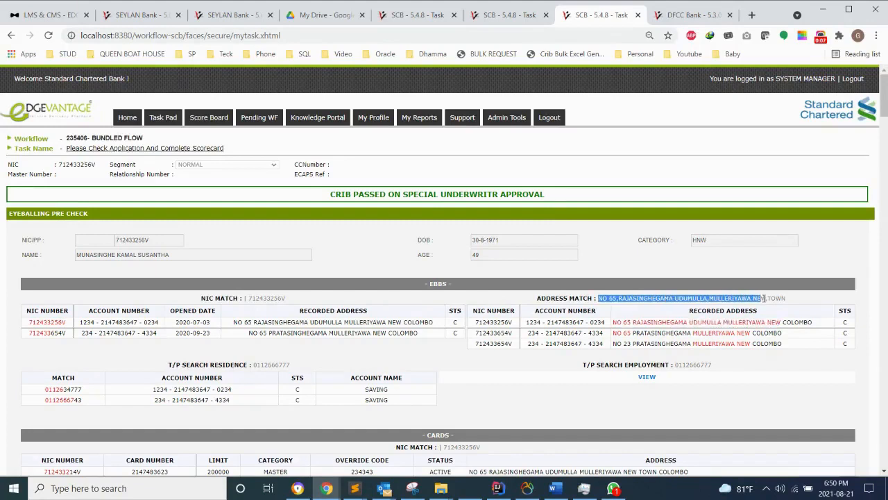
left_click(695, 332)
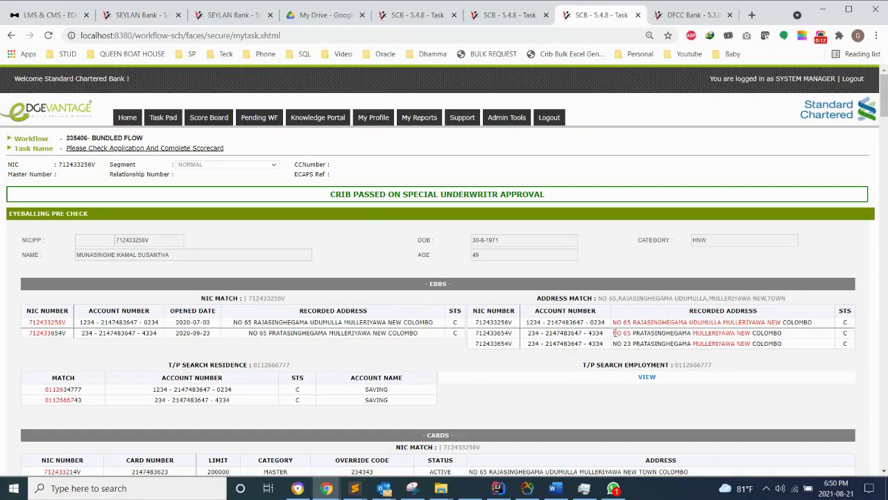
left_click_drag(614, 333, 630, 333)
left_click_drag(598, 297, 617, 299)
left_click_drag(693, 344, 746, 344)
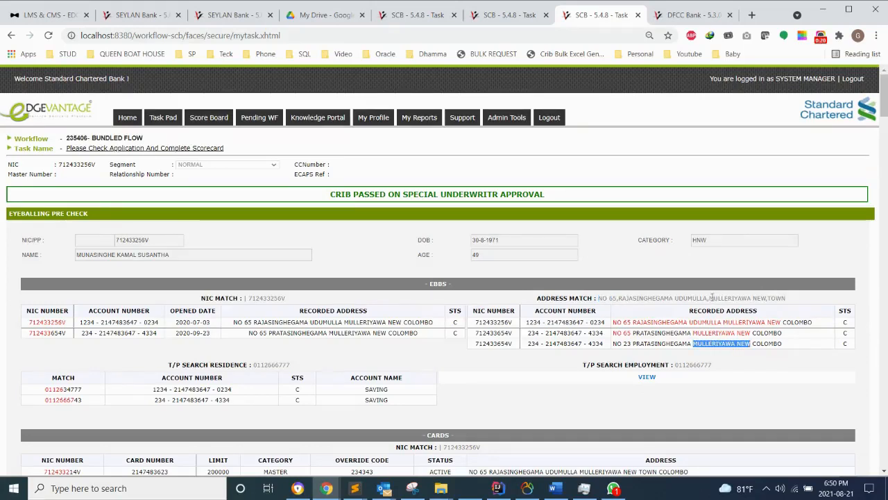
left_click_drag(708, 297, 767, 298)
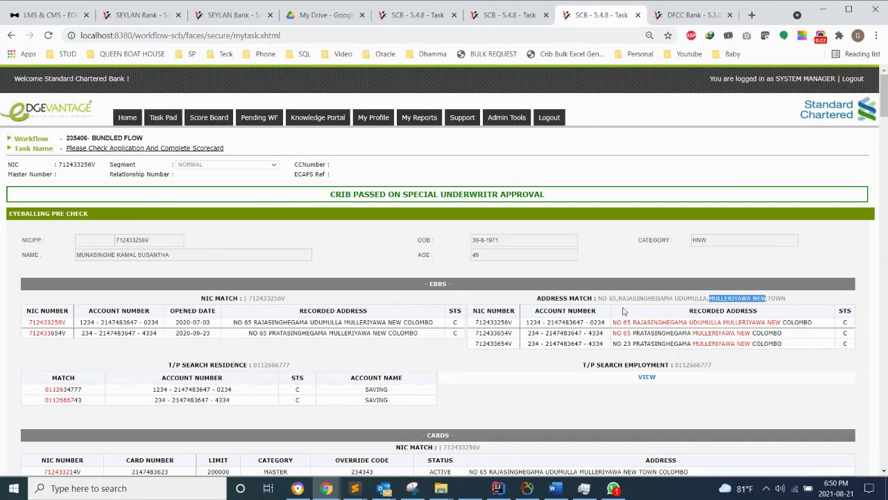
left_click(68, 325)
double_click(43, 322)
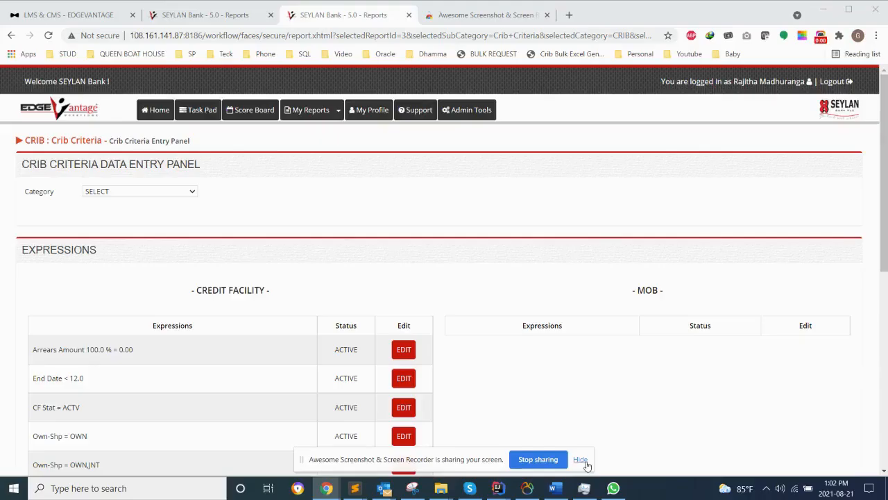
Choose the CREDIT FACILITY category for a new CRIB criterion and base it on the Arrears Amount column.
left_click(583, 461)
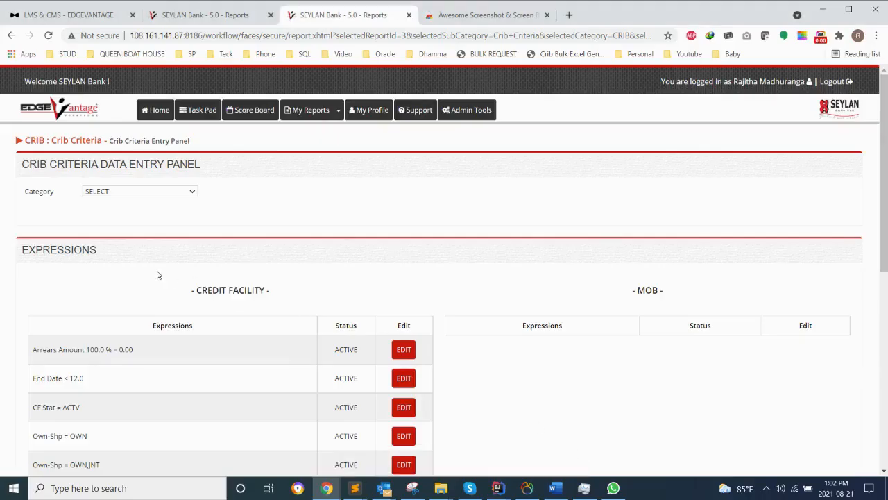
left_click(139, 194)
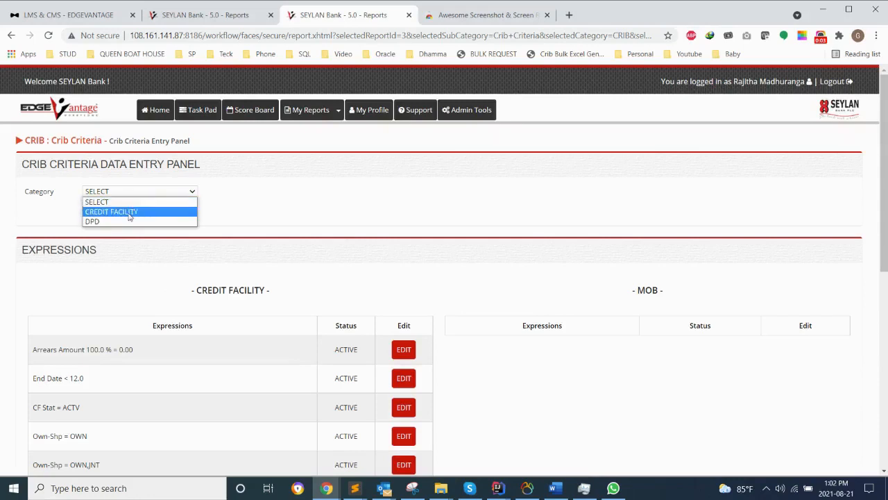
left_click(128, 212)
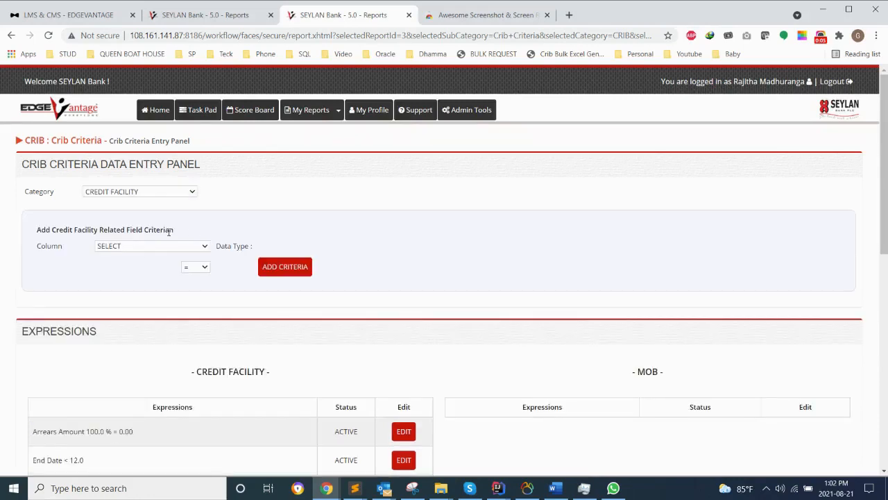
left_click(145, 246)
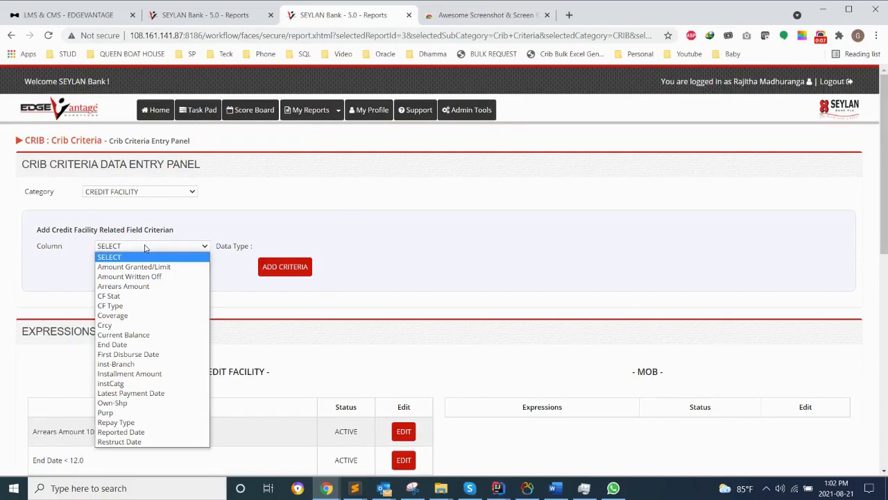
left_click(132, 287)
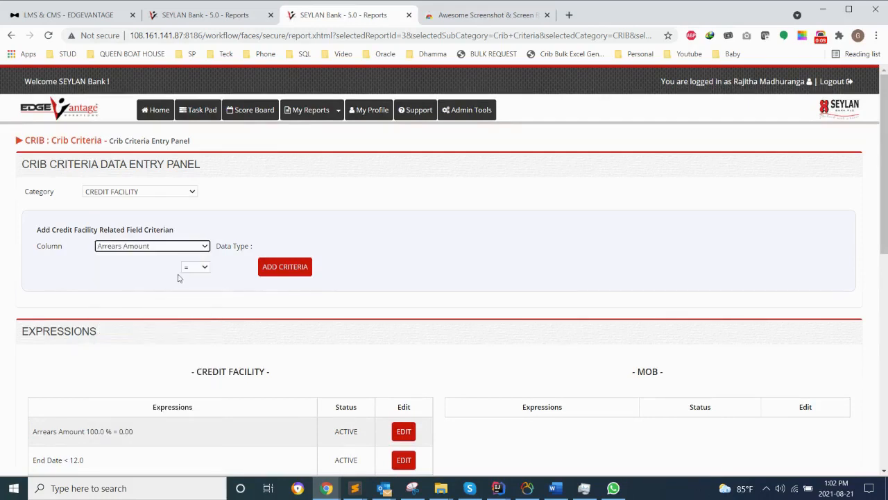
Add the Arrears Amount criterion with the condition >= 50000 and highlight it among the Credit Facility expressions.
left_click(215, 269)
left_click(205, 321)
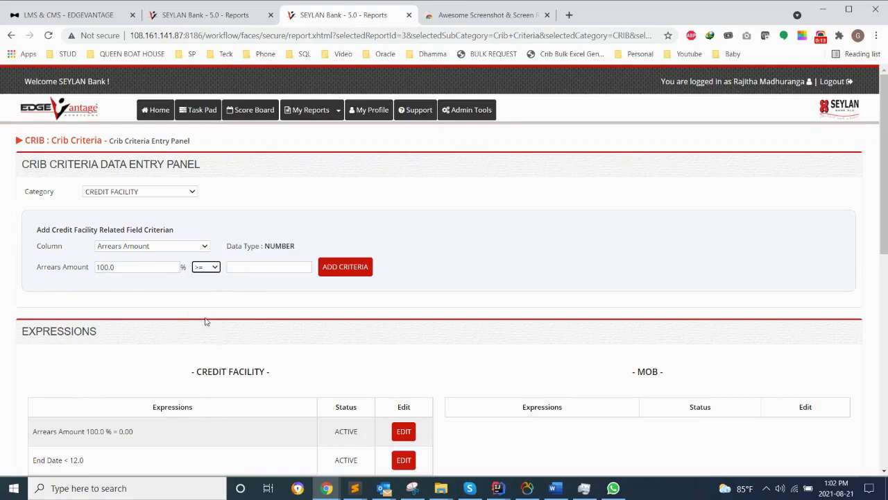
left_click(262, 268)
type("50000")
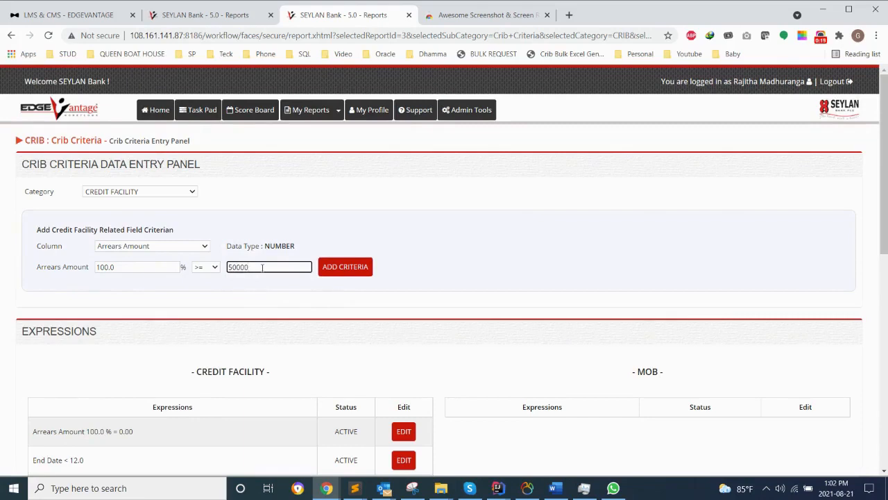
left_click(355, 270)
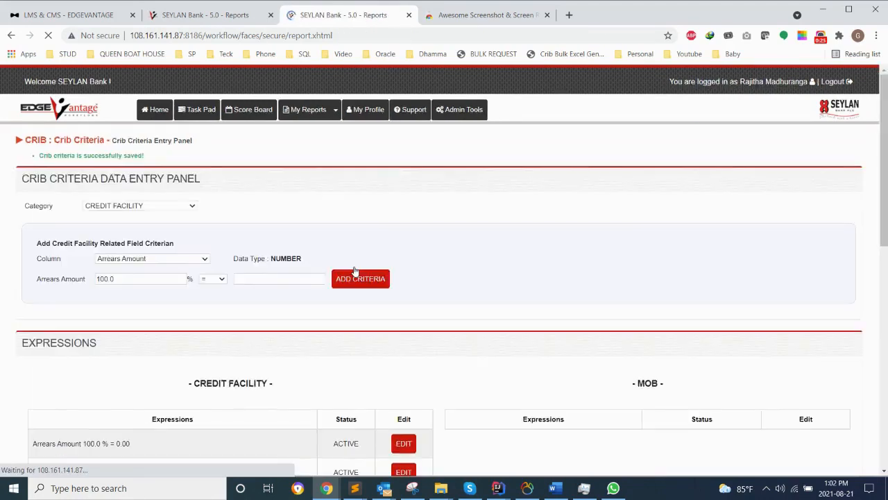
scroll(353, 274, "down", 3)
scroll(350, 274, "down", 2)
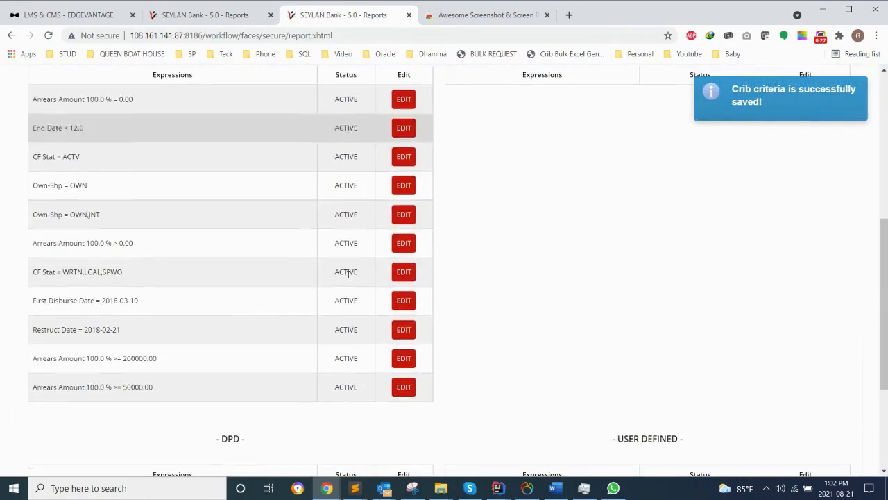
triple_click(123, 386)
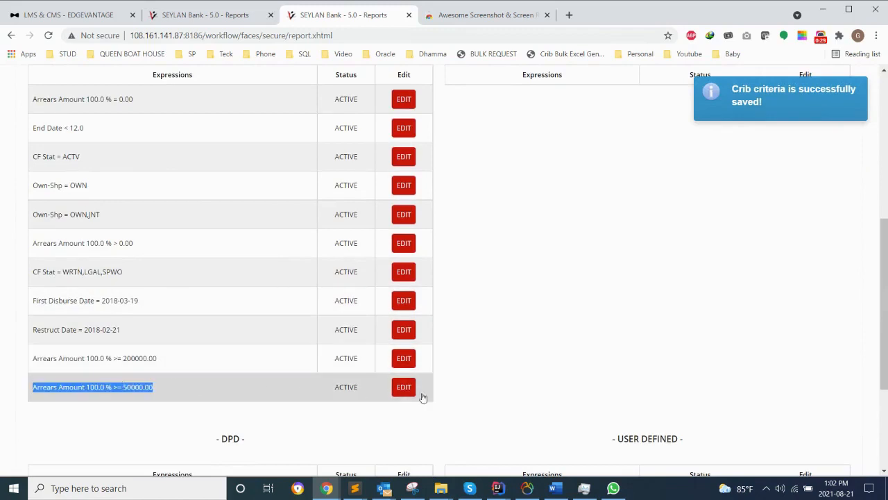
Switch the criterion category to DPD and set its comparison operator to >=.
scroll(330, 369, "up", 3)
scroll(330, 369, "up", 3)
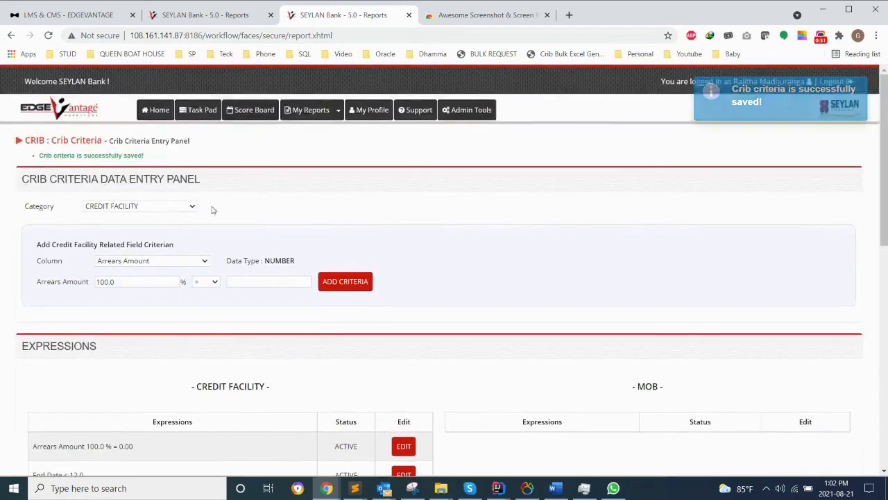
left_click(167, 206)
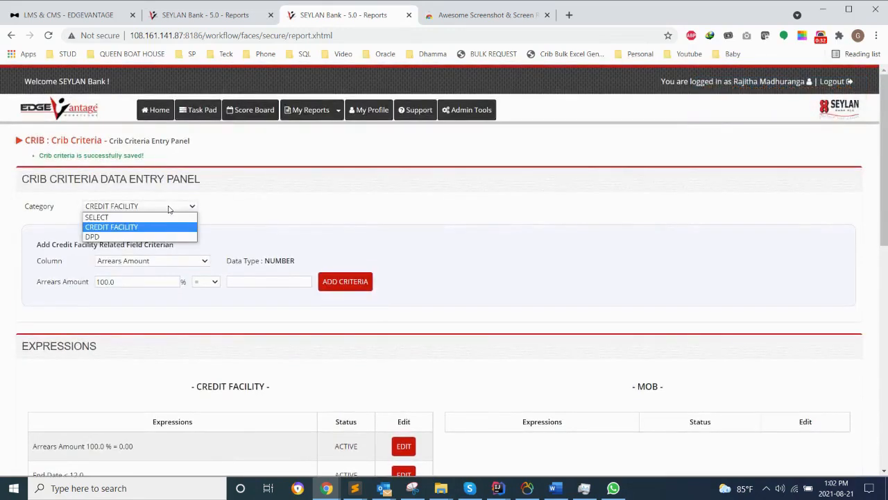
left_click(125, 237)
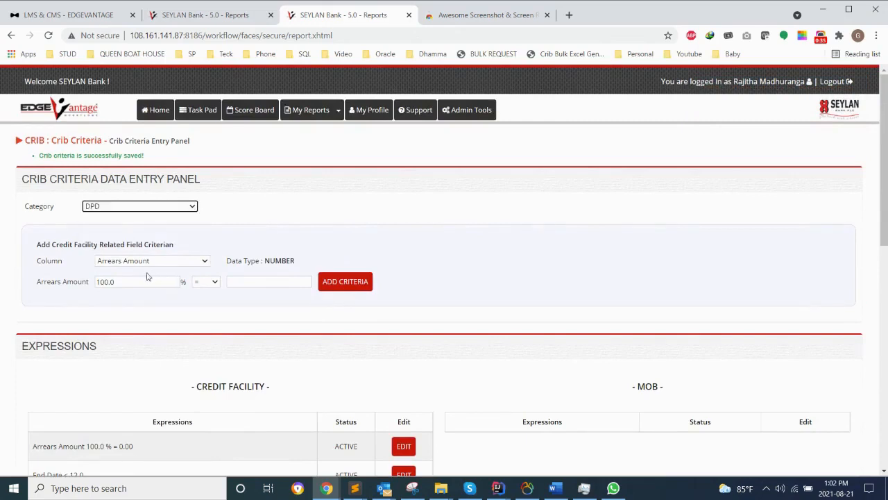
left_click(81, 250)
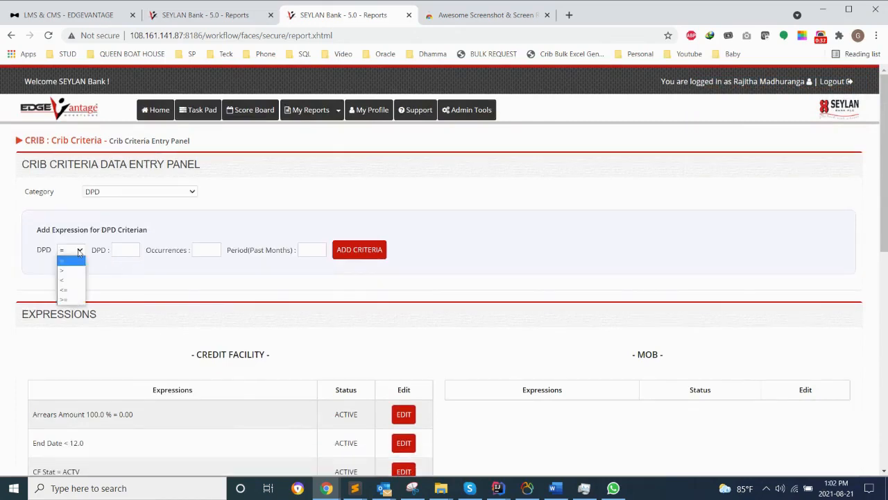
left_click(70, 300)
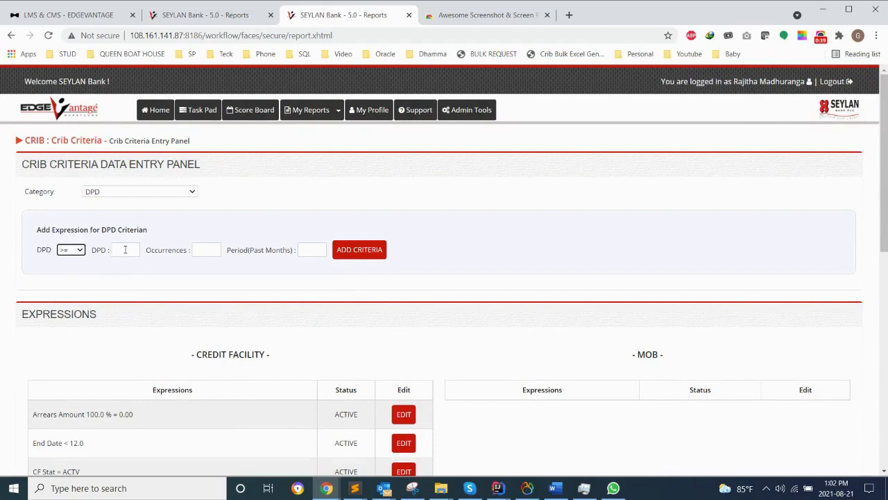
Add the DPD criterion with 60 days, 1 occurrence and a period of 6 past months, and highlight it among the DPD expressions.
left_click(125, 250)
type("60")
left_click(206, 251)
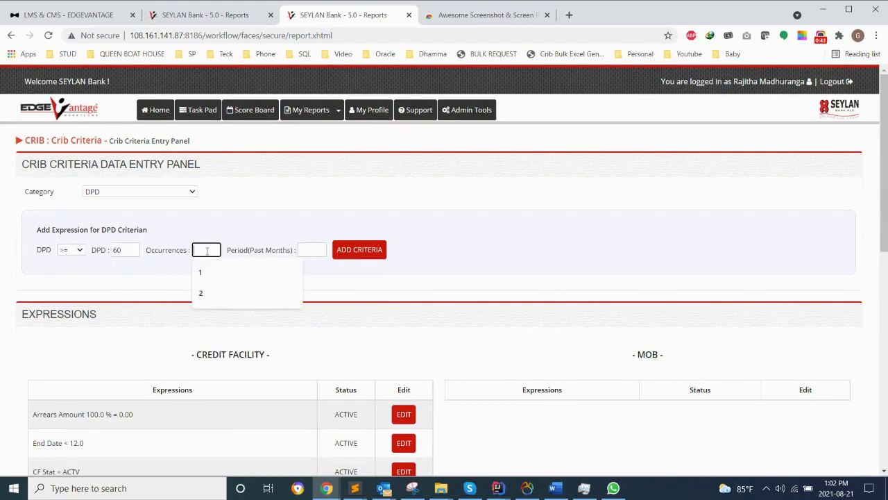
type("1")
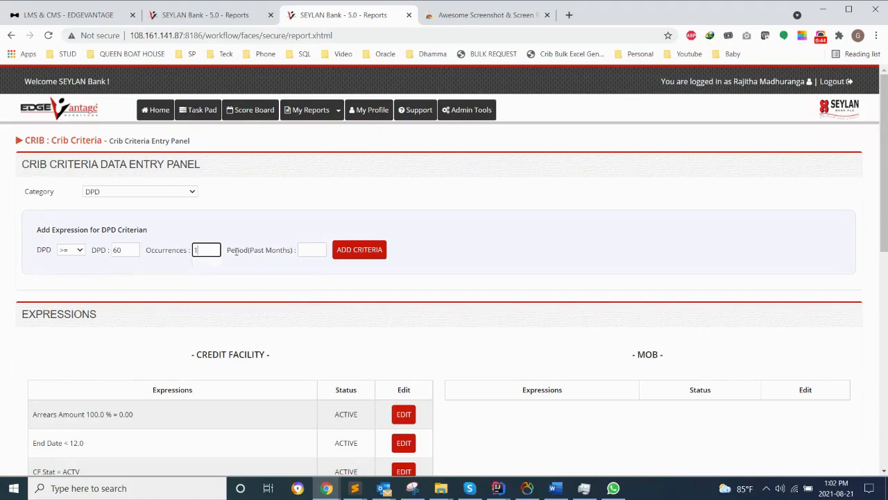
left_click(315, 250)
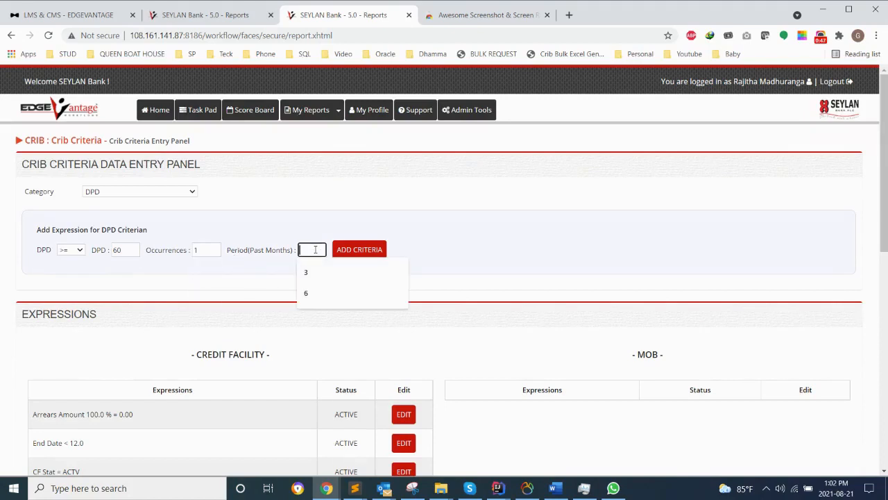
type("6")
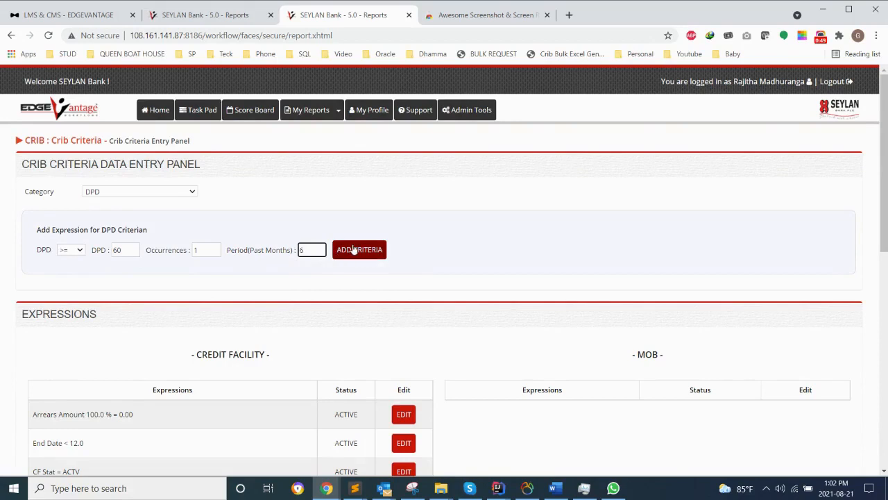
left_click(354, 251)
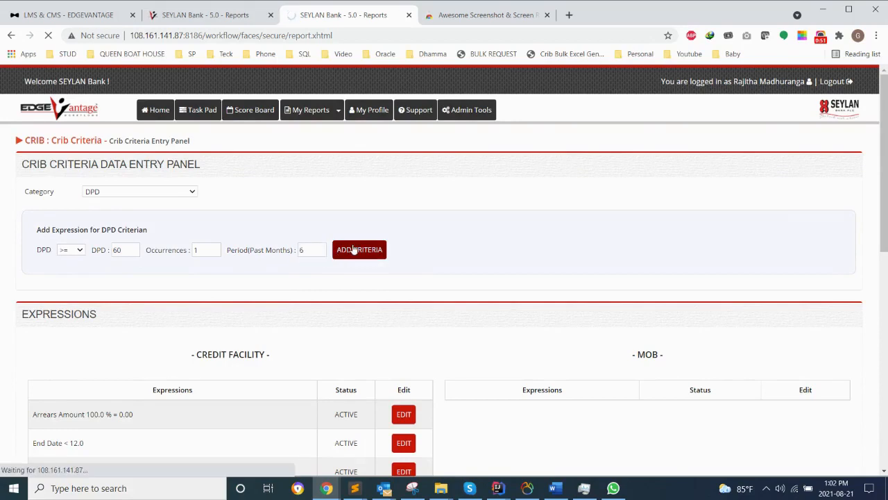
scroll(284, 293, "down", 10)
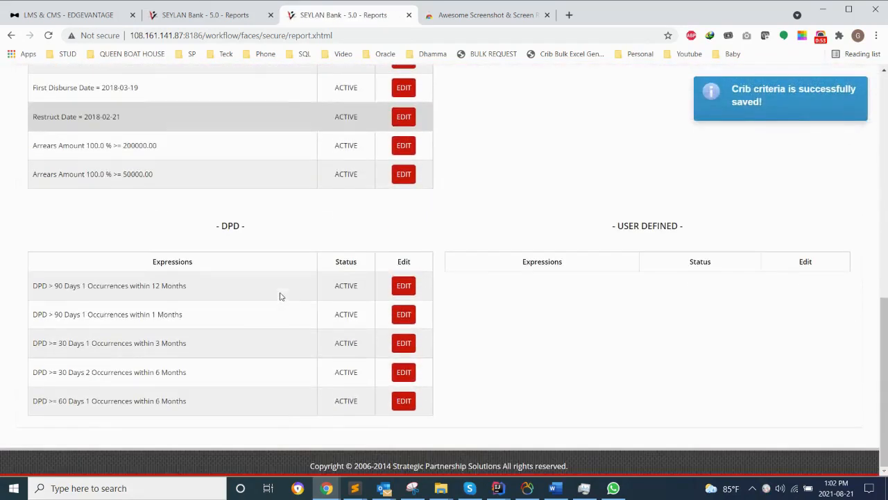
triple_click(138, 410)
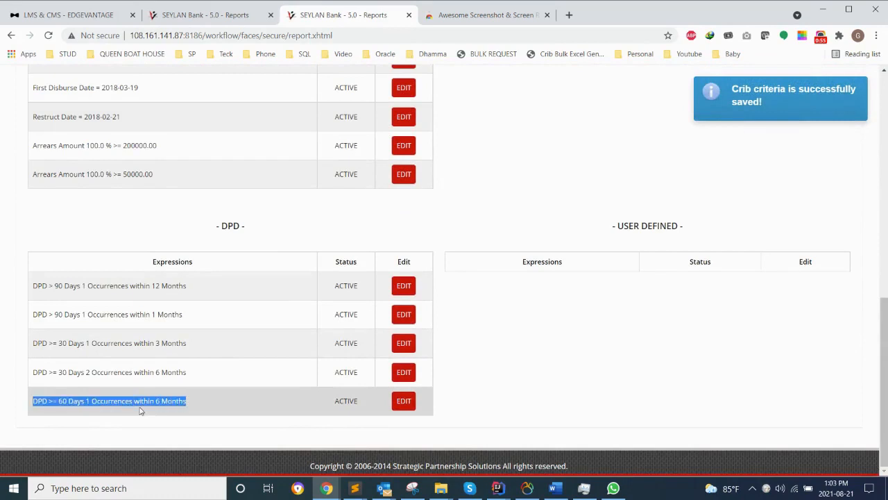
scroll(807, 250, "up", 4)
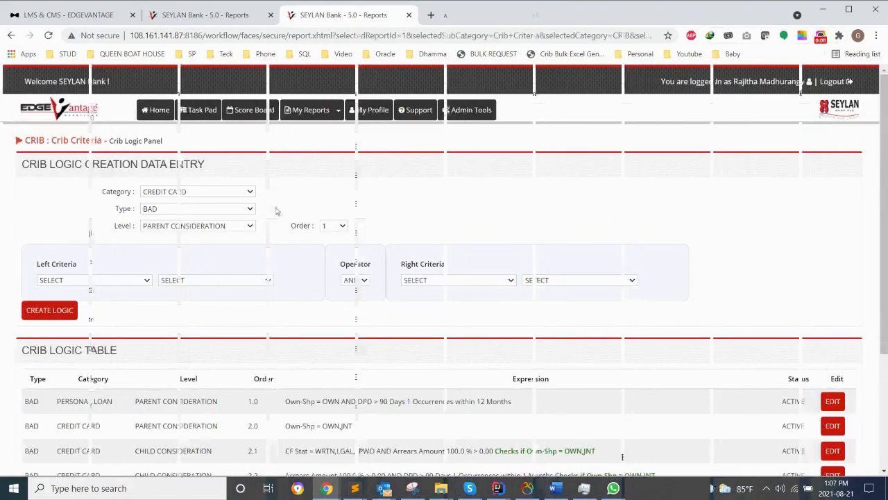
Configure the new CRIB logic with category CREDIT CARD, type BAD, level PARENT CONSIDERATION and order 6.
left_click(248, 192)
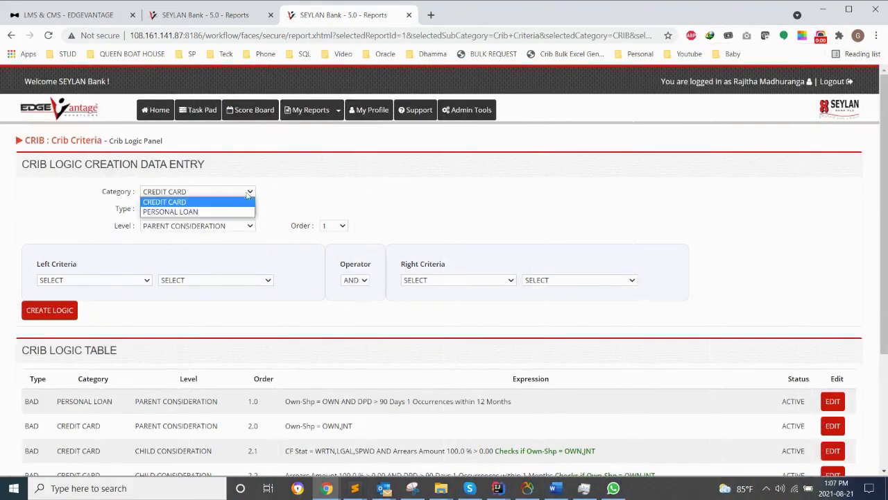
left_click(225, 203)
left_click(226, 209)
left_click(210, 221)
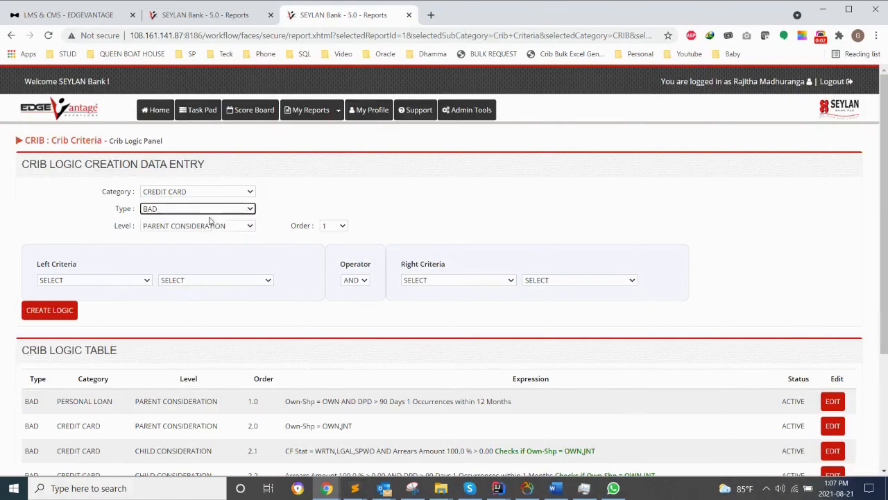
left_click(216, 228)
left_click(216, 228)
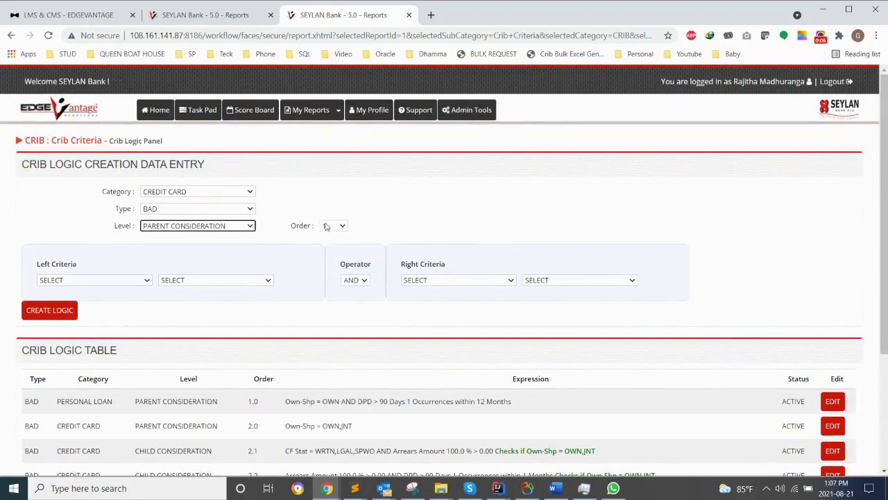
left_click(326, 226)
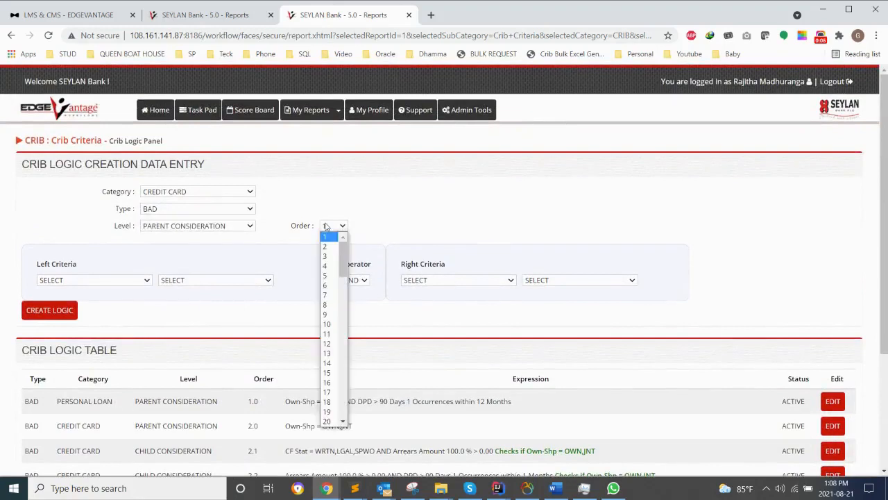
left_click(326, 285)
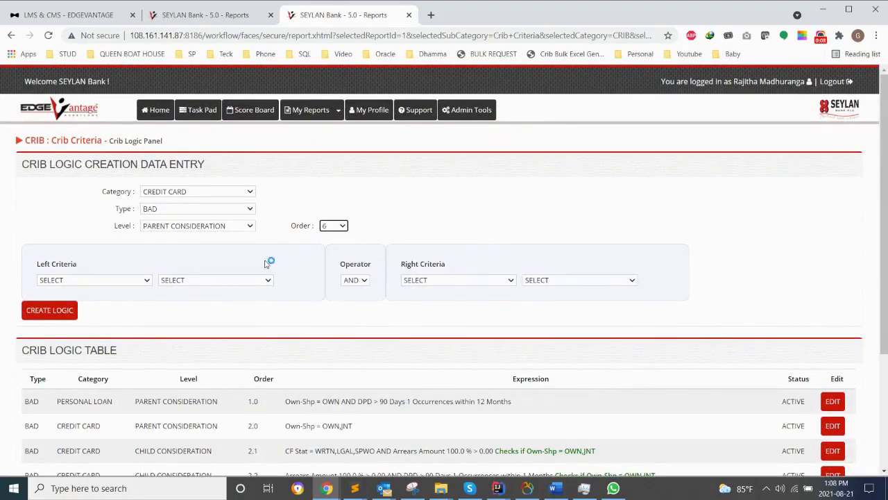
Set the left criterion of the new logic to CREDIT FACILITY with the expression Arrears Amount 100.0 % >= 50000.00.
left_click(141, 282)
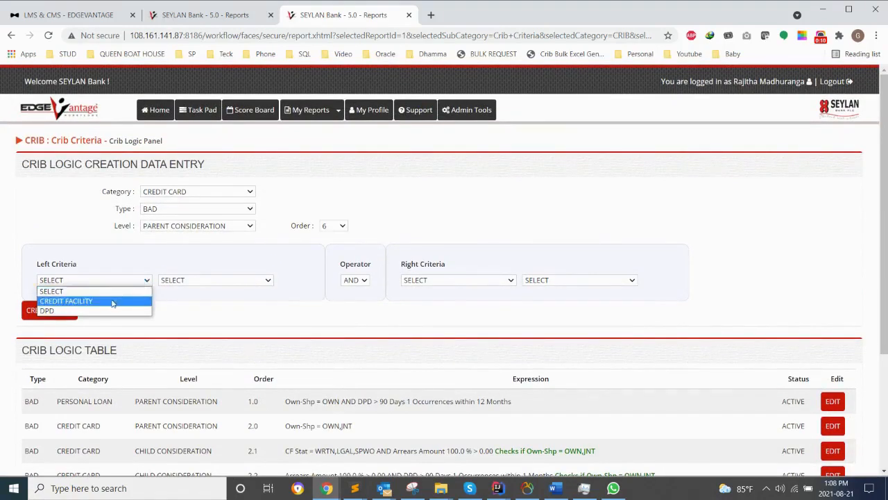
left_click(119, 301)
left_click(239, 281)
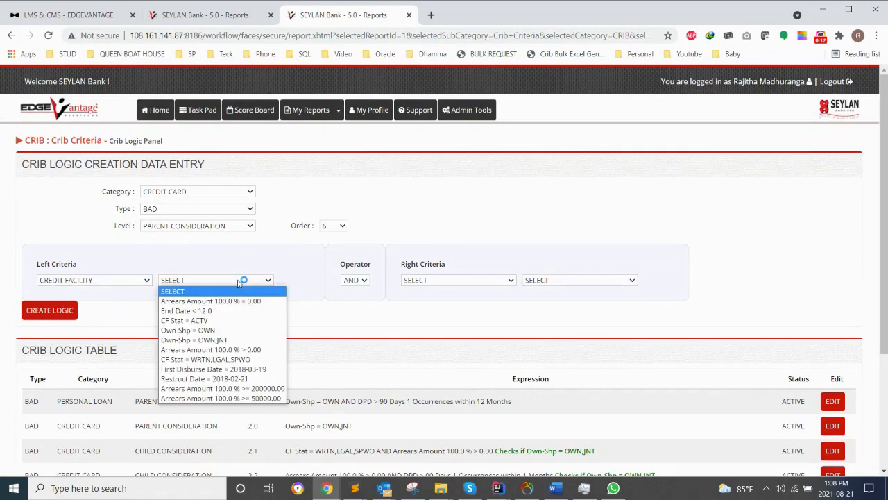
left_click(248, 398)
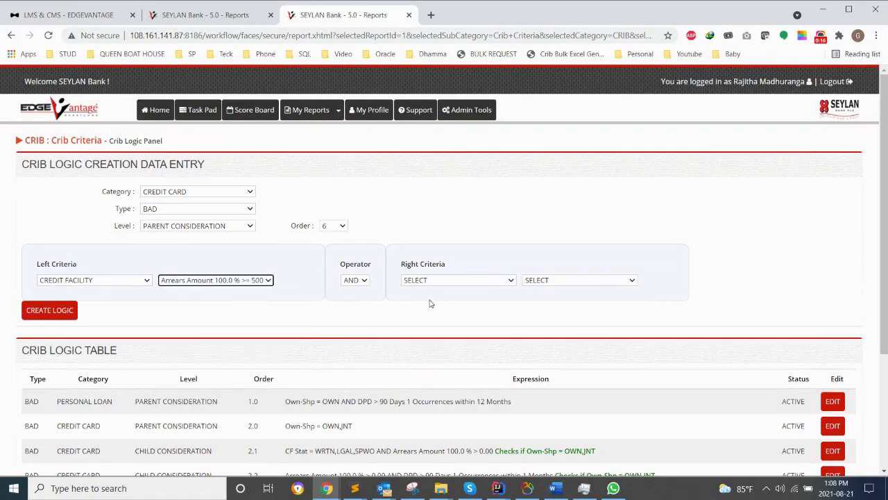
Keep the AND operator and set the right criterion to DPD with the expression DPD >= 60 Days 1 Occurrences within 6 Months.
left_click(367, 281)
left_click(365, 282)
left_click(462, 281)
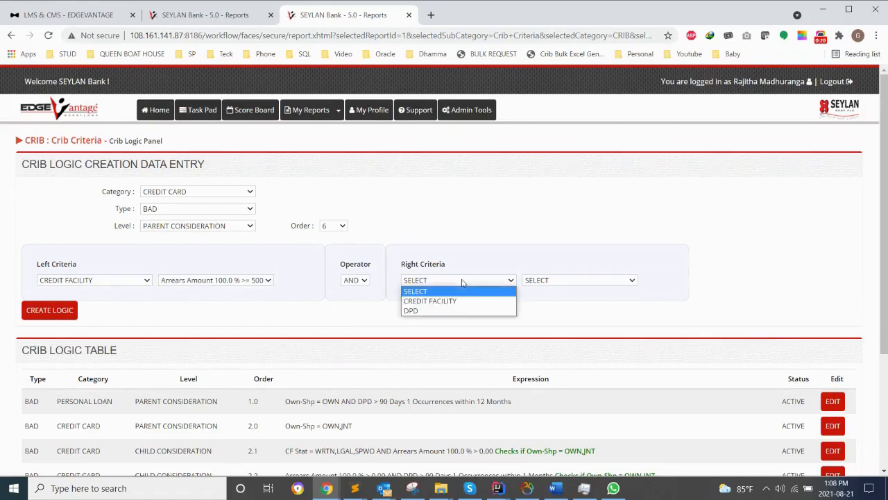
left_click(426, 311)
left_click(600, 287)
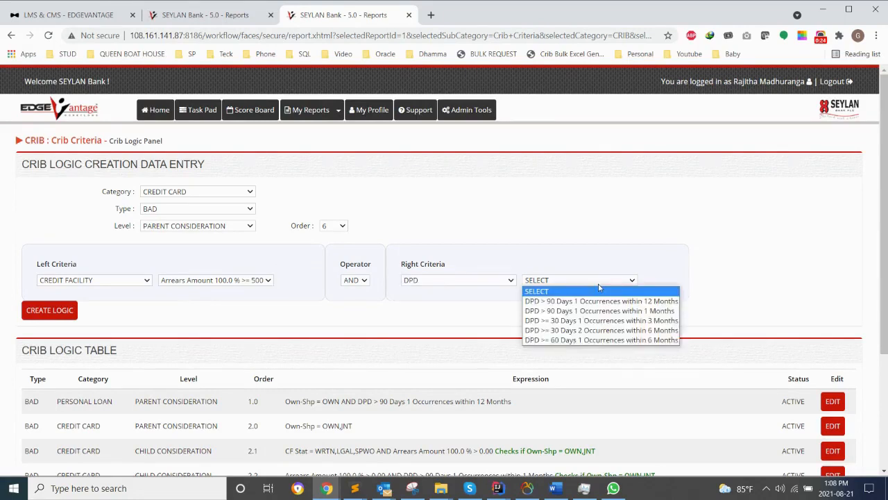
left_click(608, 340)
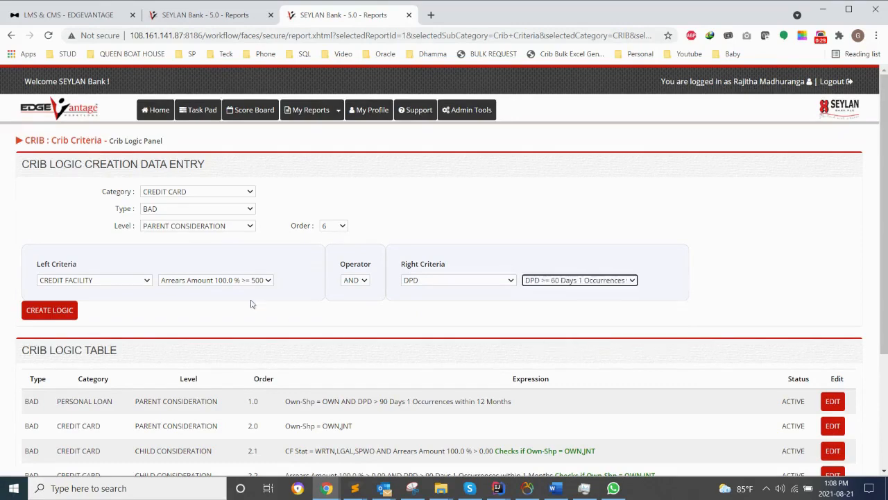
Create the CRIB logic and highlight its order 6.0 row in the CRIB logic table.
left_click(62, 317)
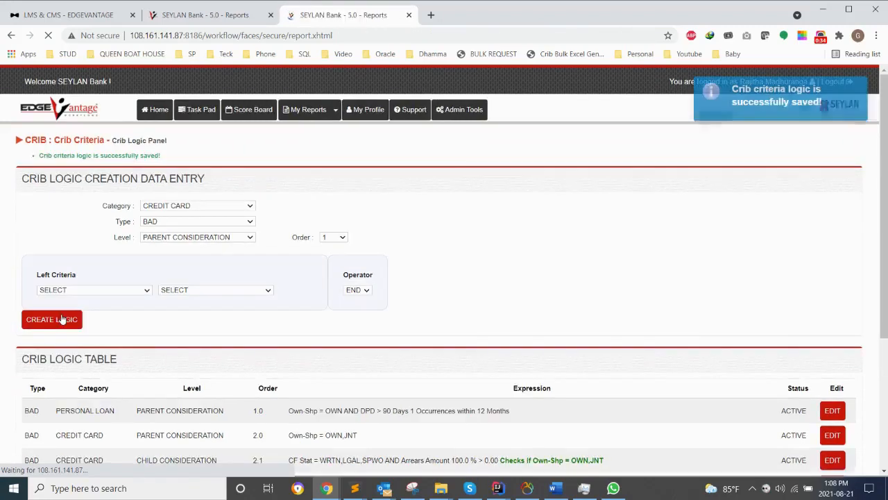
scroll(201, 324, "down", 3)
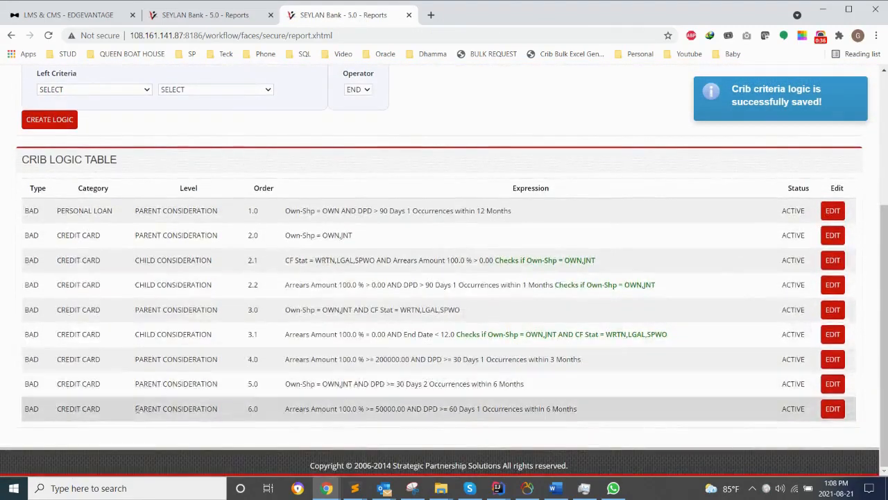
left_click_drag(57, 408, 638, 390)
scroll(652, 378, "up", 3)
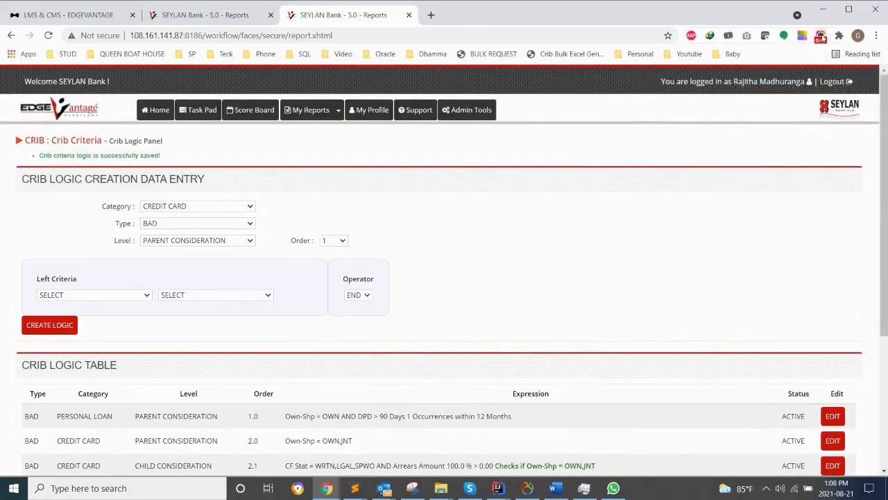
left_click(821, 36)
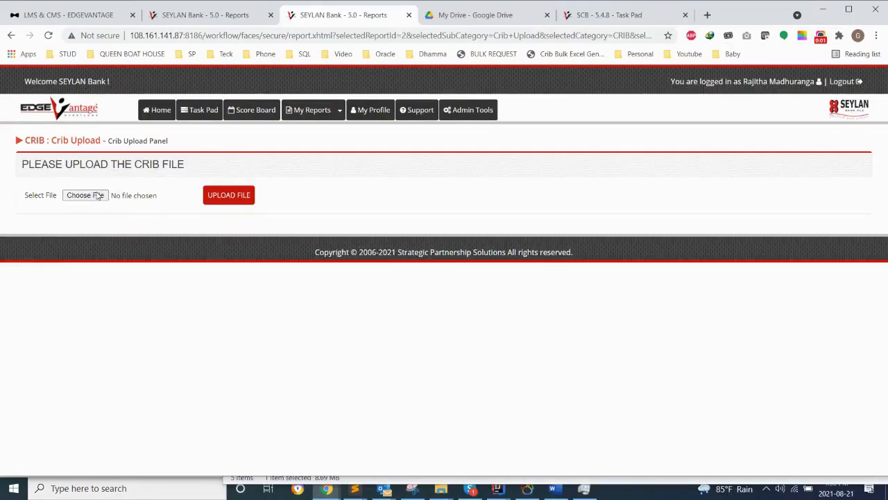
Choose the first .mht report in the CRB folder and upload it as the CRIB file.
left_click(98, 196)
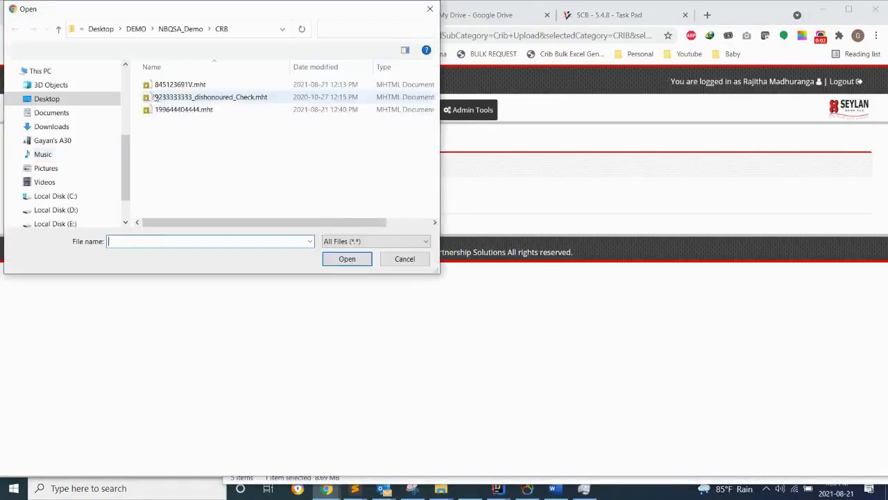
double_click(172, 86)
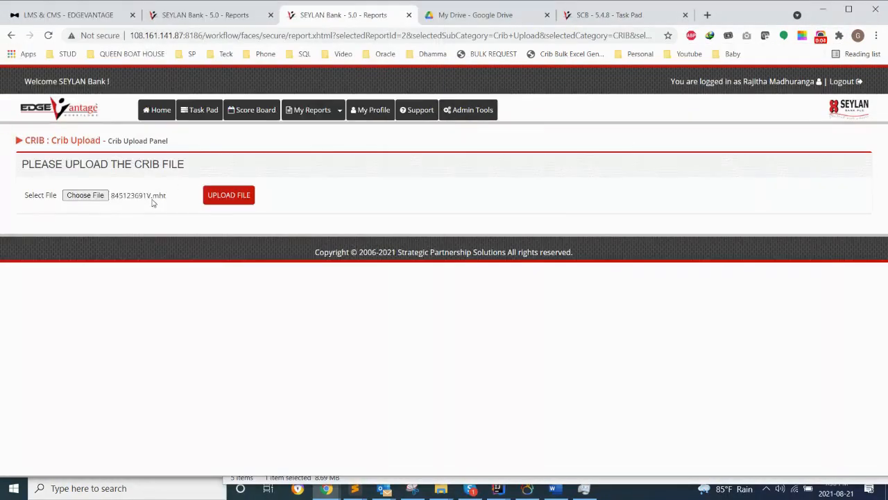
left_click(217, 198)
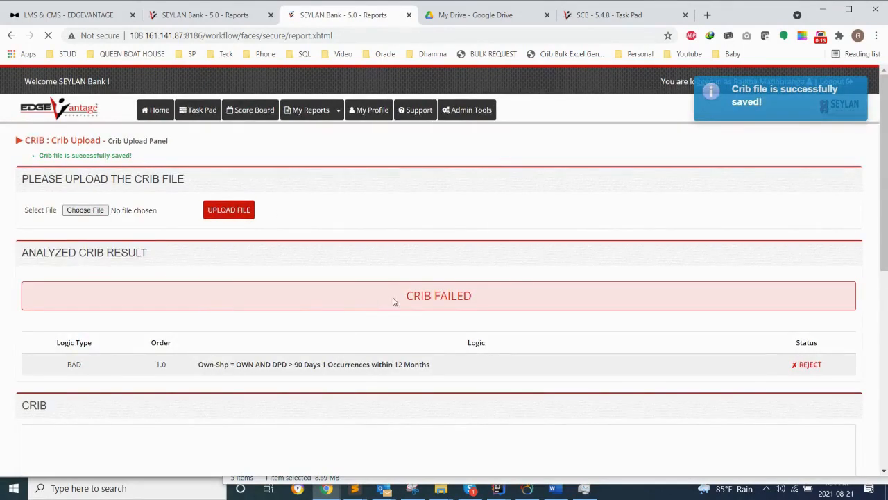
Highlight the logic expression in the analyzed CRIB result and examine the report's credit facility details and 24-month history.
triple_click(248, 364)
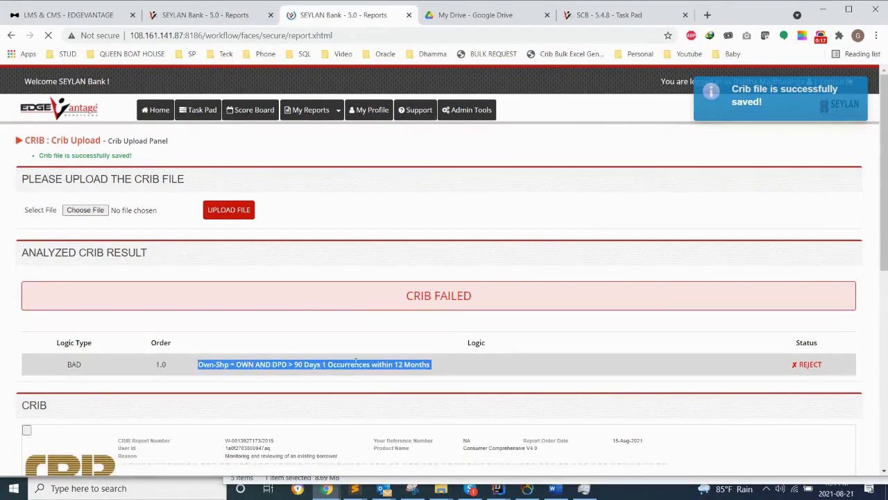
scroll(455, 367, "down", 1)
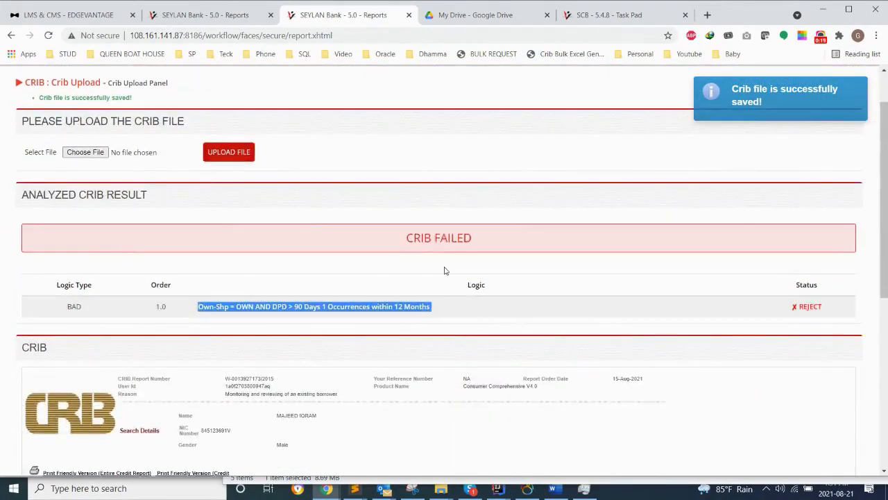
scroll(445, 270, "down", 5)
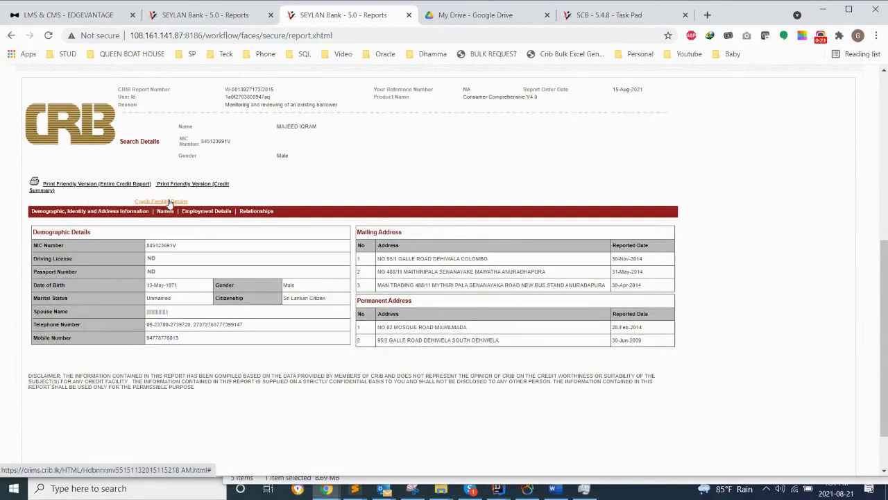
left_click(169, 202)
scroll(321, 330, "down", 2)
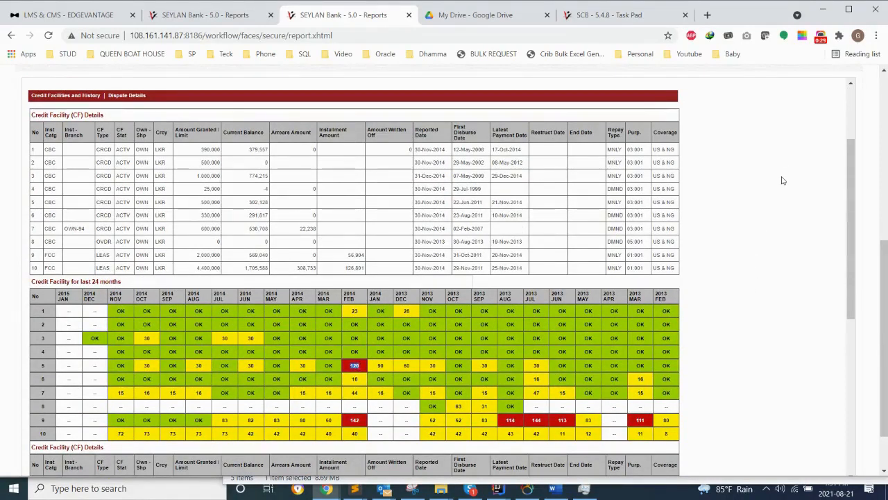
scroll(783, 181, "up", 2)
scroll(783, 181, "up", 4)
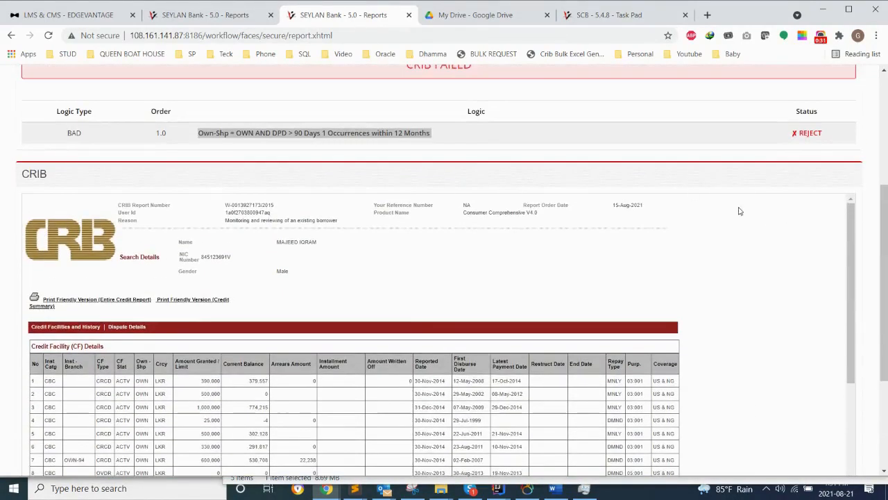